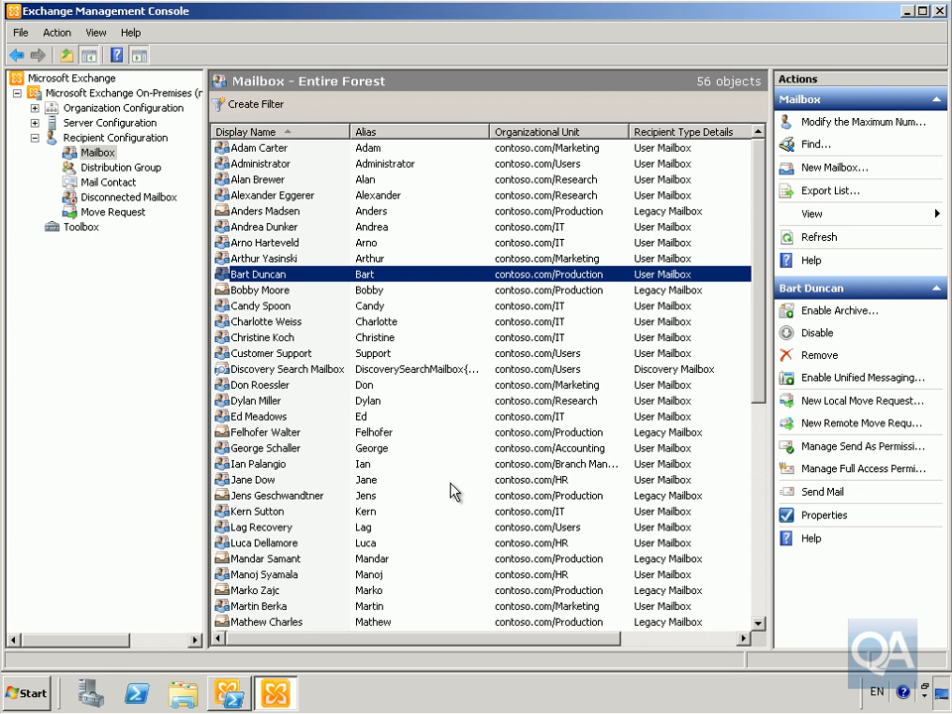
# - Create a room mailbox named Conference Room 1 with the logon name and alias ConferenceRoom1, keeping the default mailbox settings
pyautogui.rightClick(112, 158)
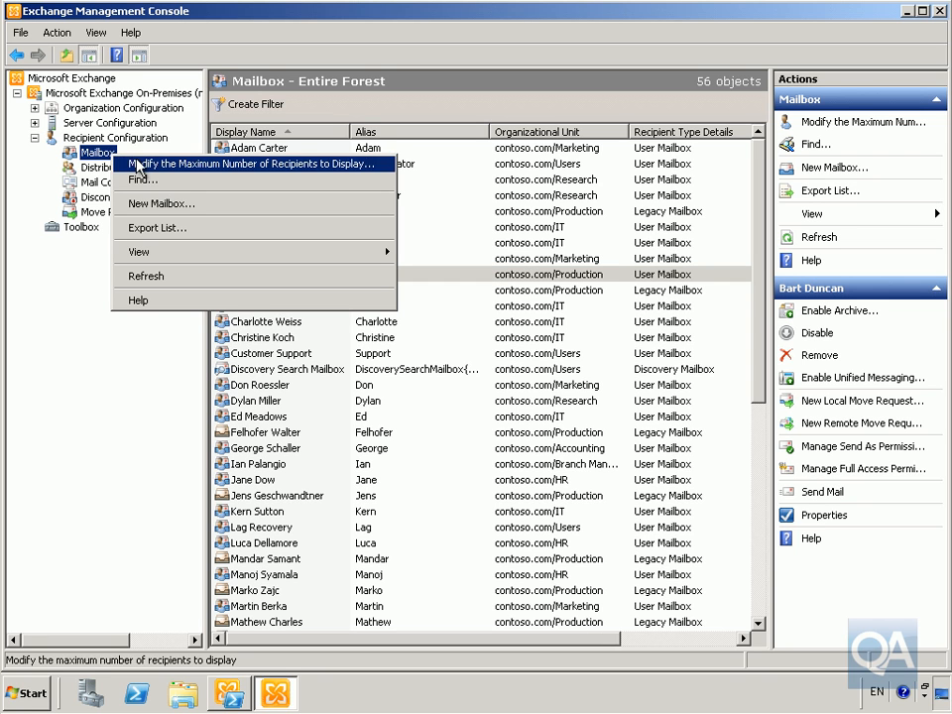
pyautogui.click(154, 204)
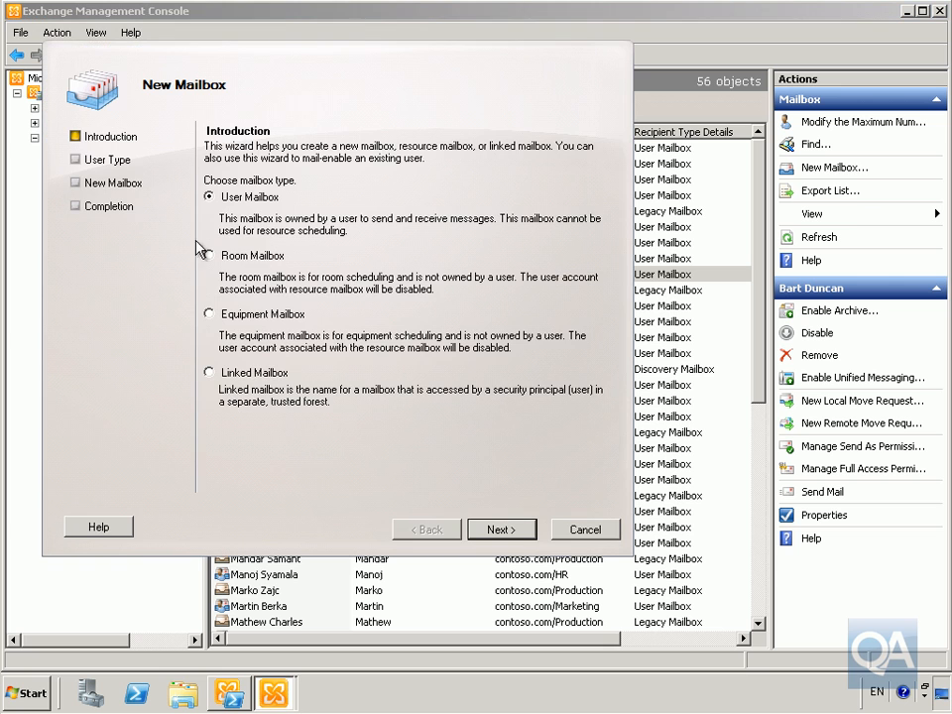
pyautogui.click(486, 530)
pyautogui.click(483, 530)
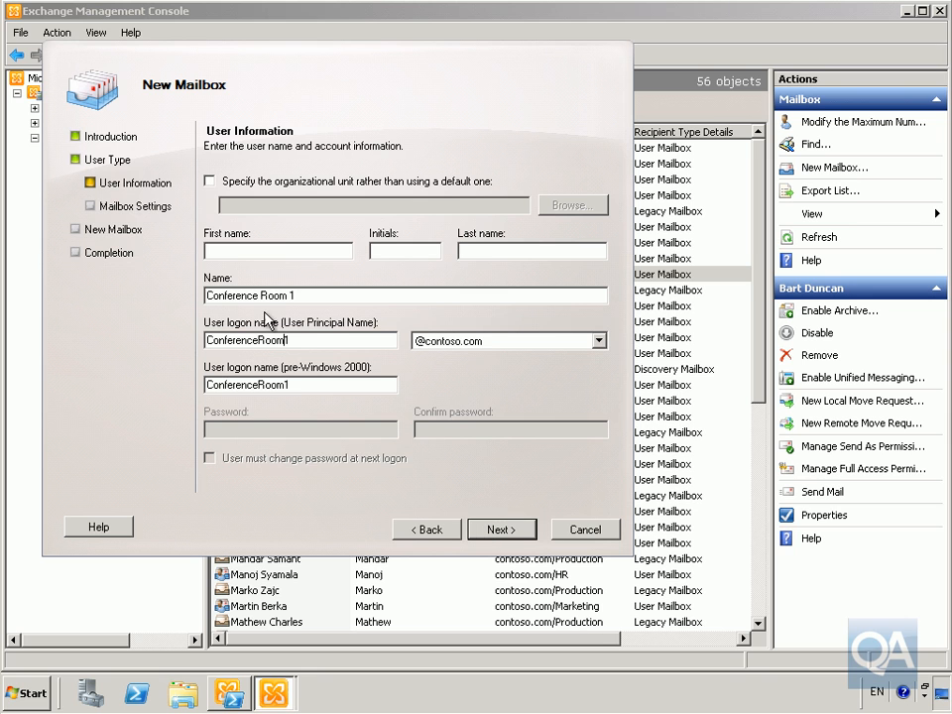
pyautogui.click(512, 531)
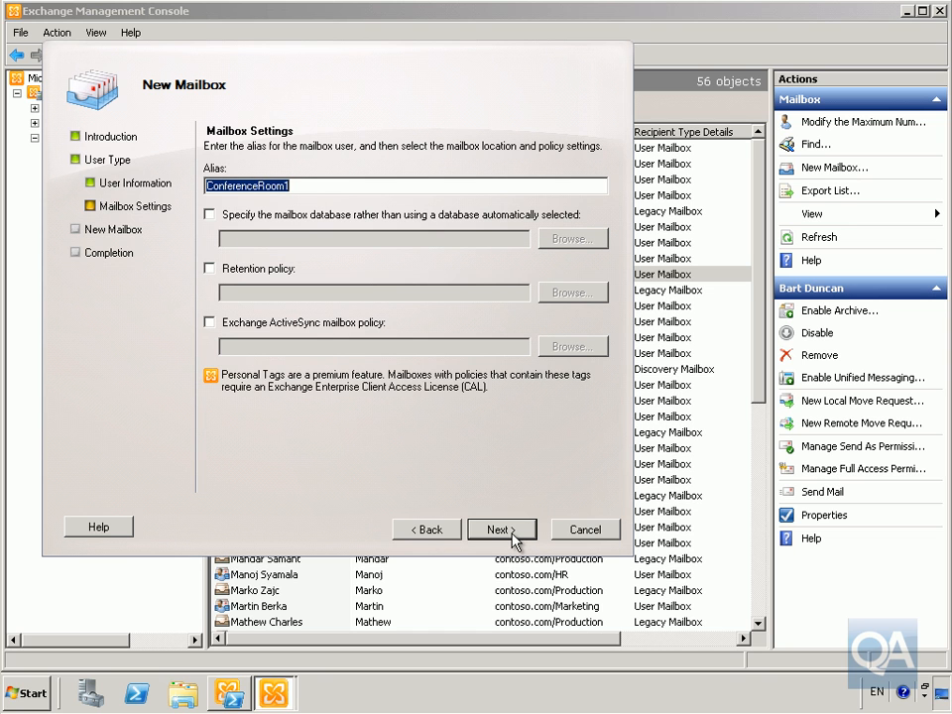
pyautogui.click(513, 534)
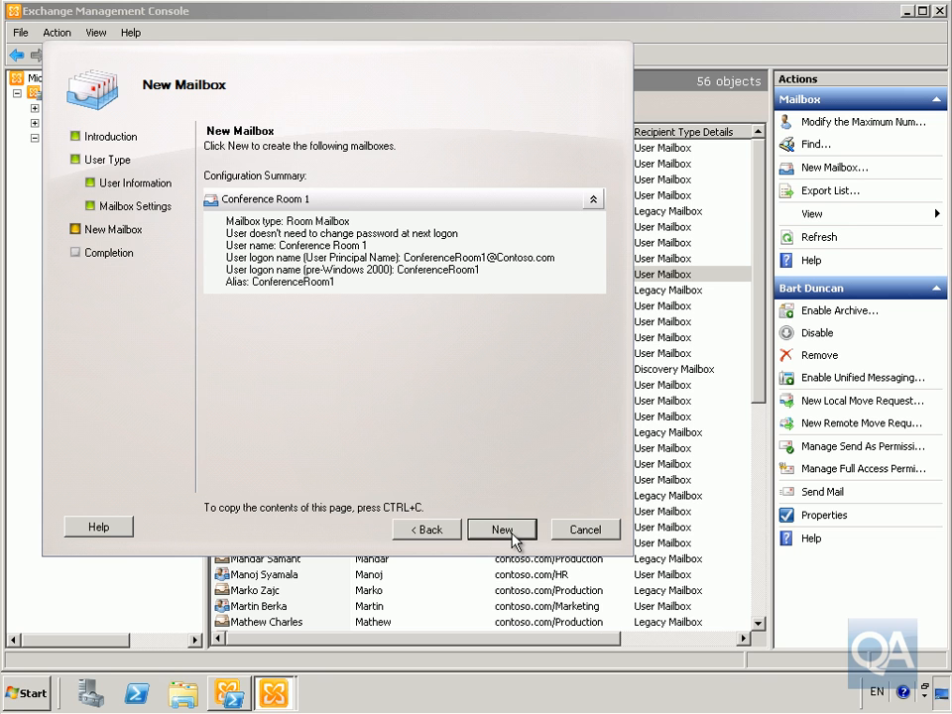
pyautogui.click(503, 531)
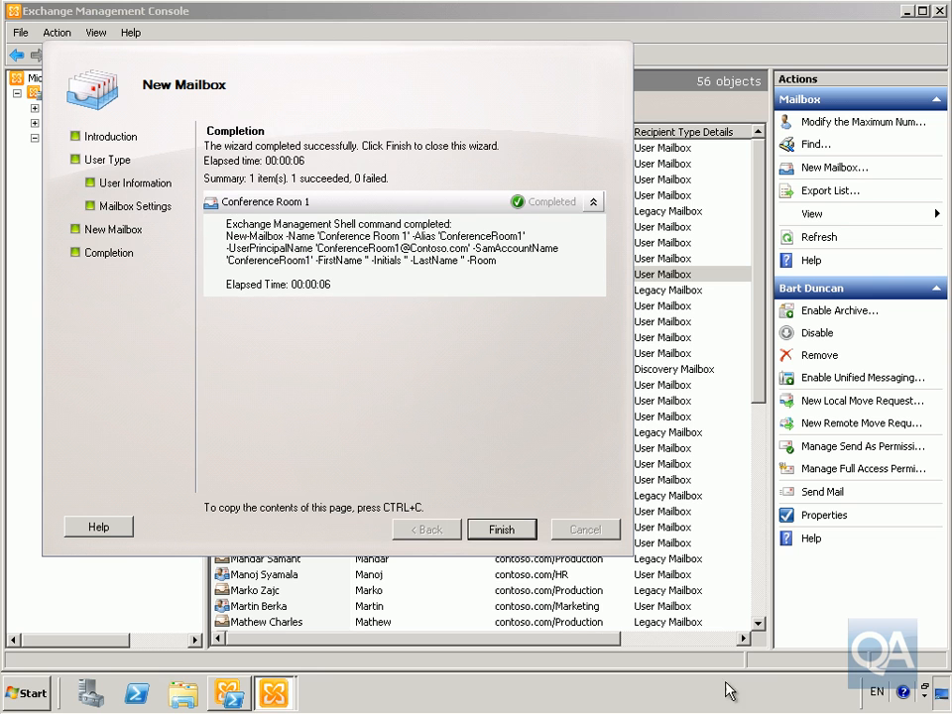
pyautogui.click(517, 532)
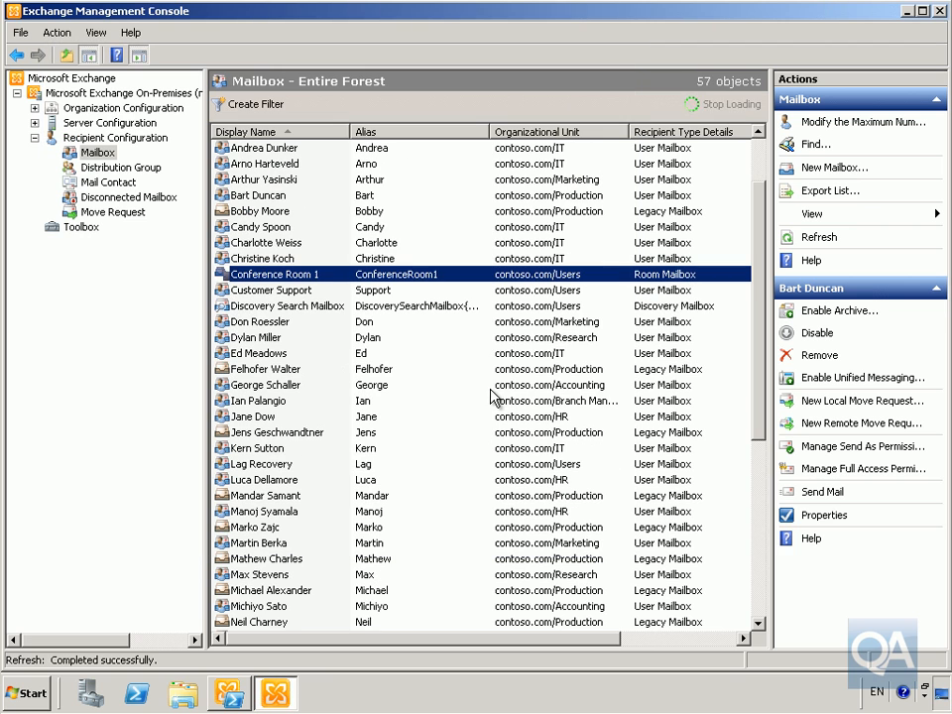
# - Set the Conference Room 1 mailbox's resource capacity to 20 and enable its Resource Booking Attendant
pyautogui.rightClick(288, 279)
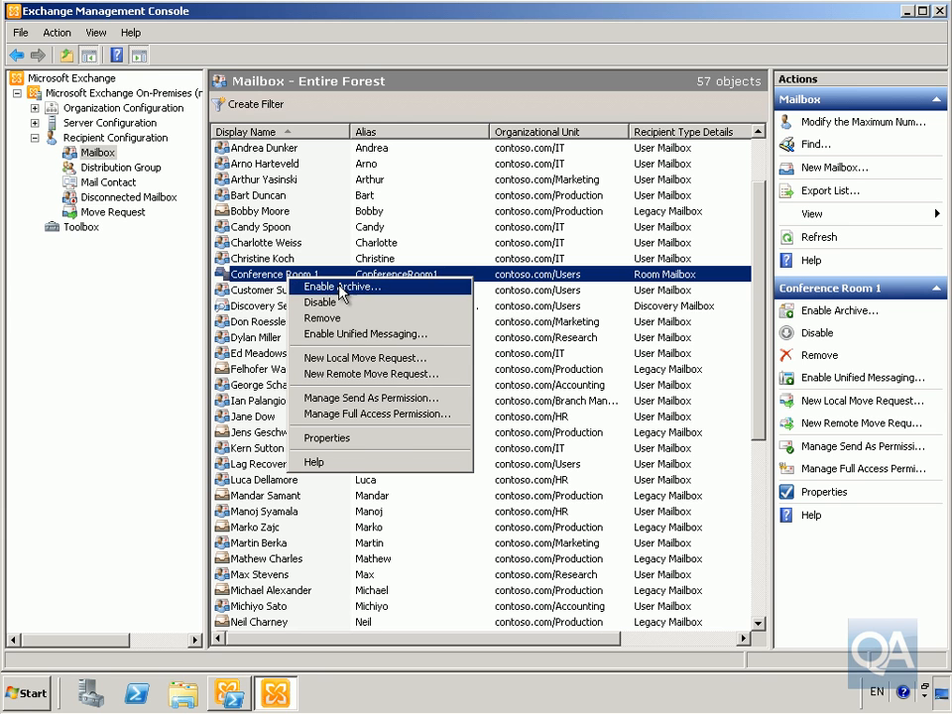
pyautogui.click(363, 441)
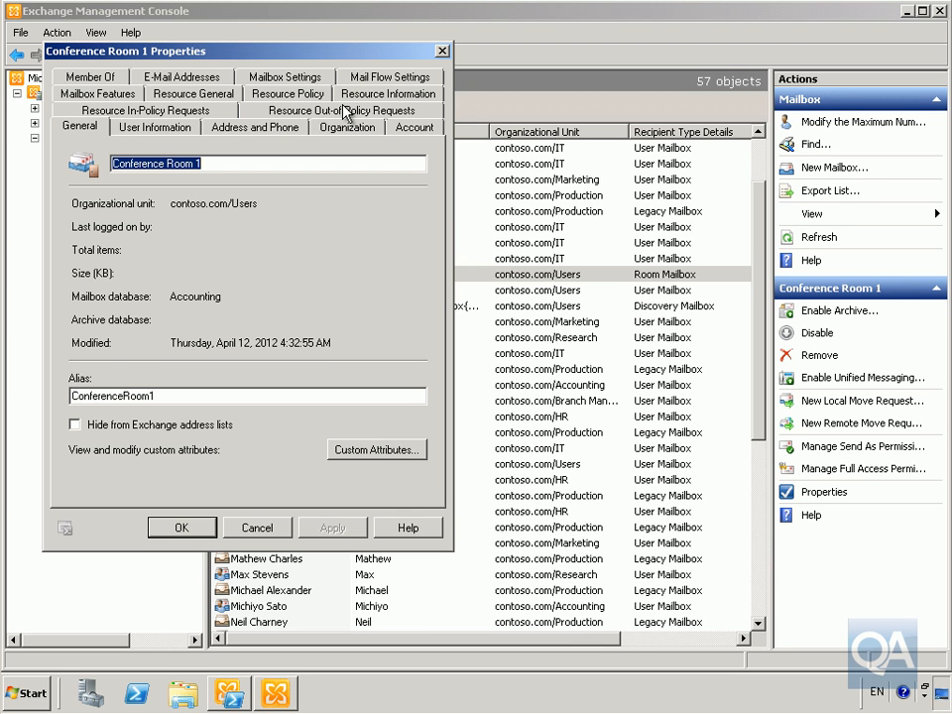
pyautogui.click(194, 94)
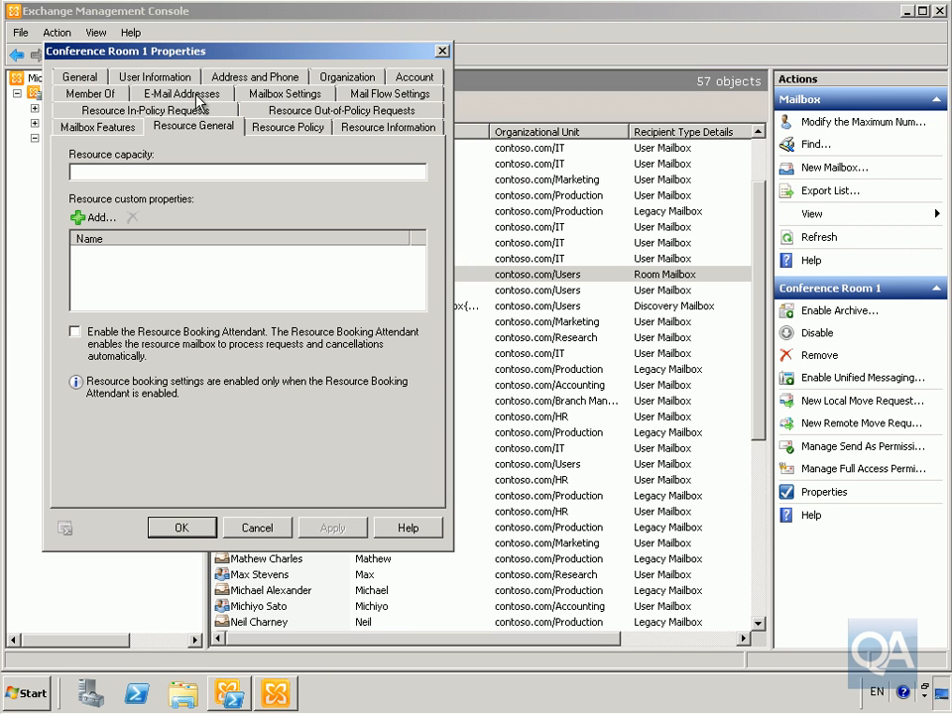
pyautogui.click(114, 172)
pyautogui.write('20')
pyautogui.click(75, 333)
pyautogui.click(182, 528)
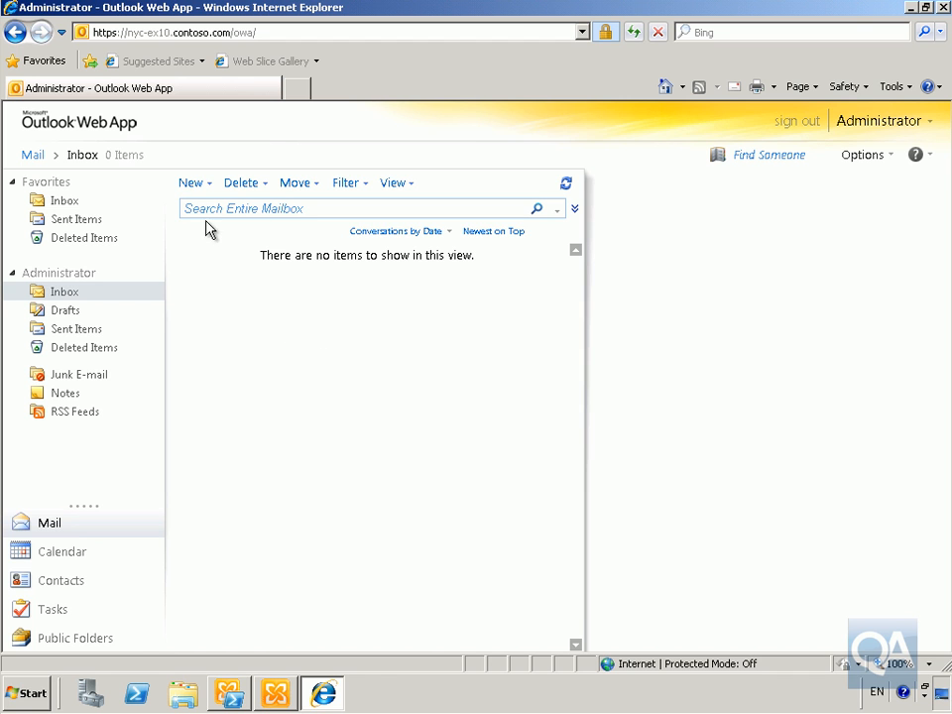
# - In Outlook Web App, start a meeting request with subject Sales Meeting, required attendee Administrator and location Conference Room 1
pyautogui.click(209, 188)
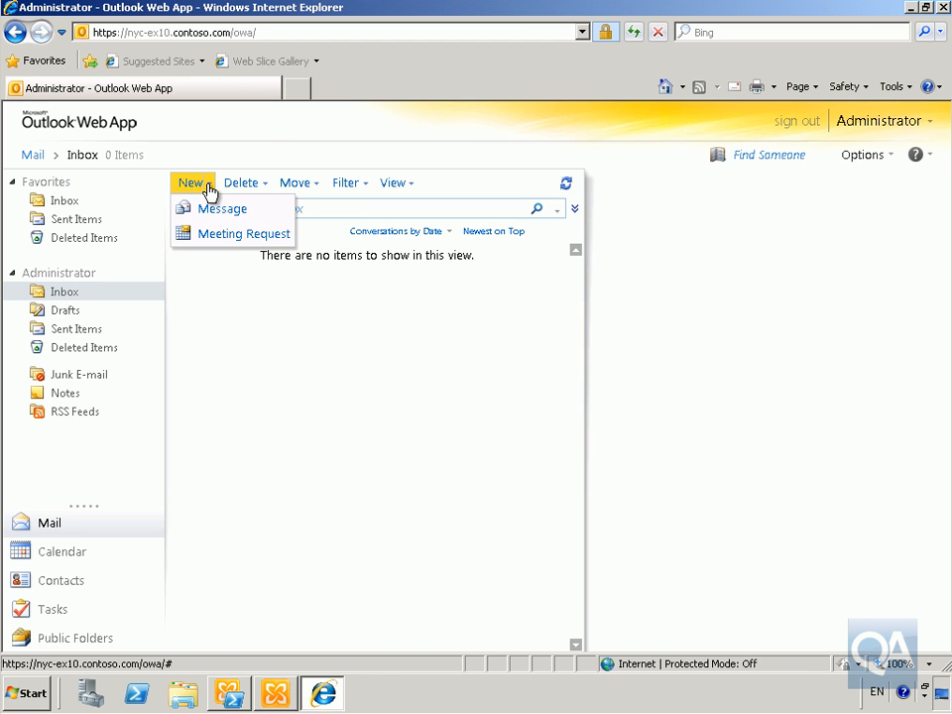
pyautogui.click(227, 244)
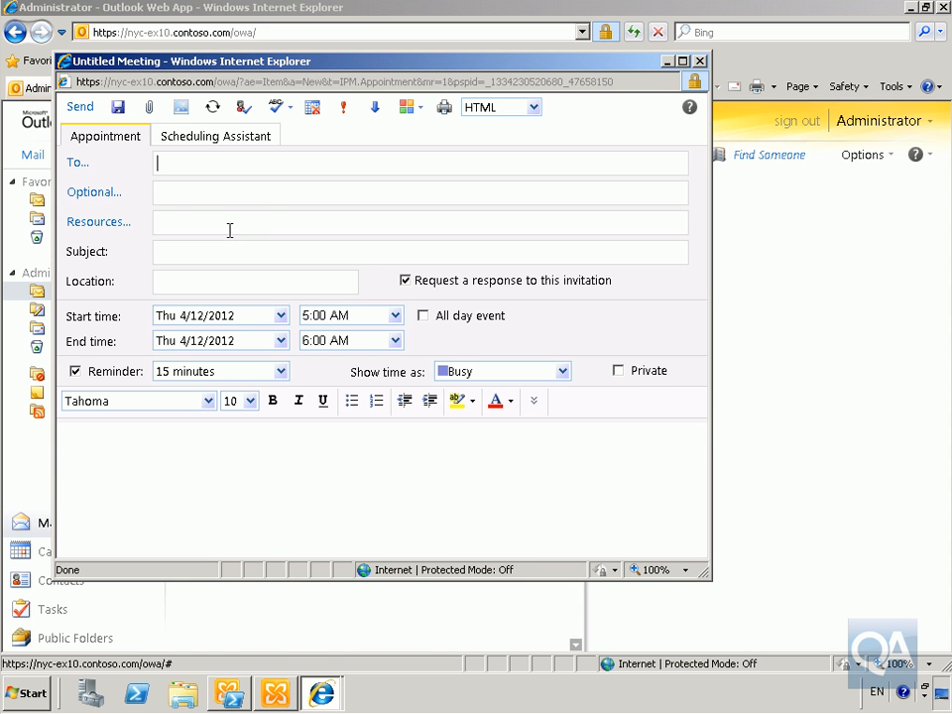
pyautogui.click(229, 249)
pyautogui.write('Sales Meeting')
pyautogui.click(210, 168)
pyautogui.write('admin')
pyautogui.hotkey('ctrl', 'k')
pyautogui.click(252, 284)
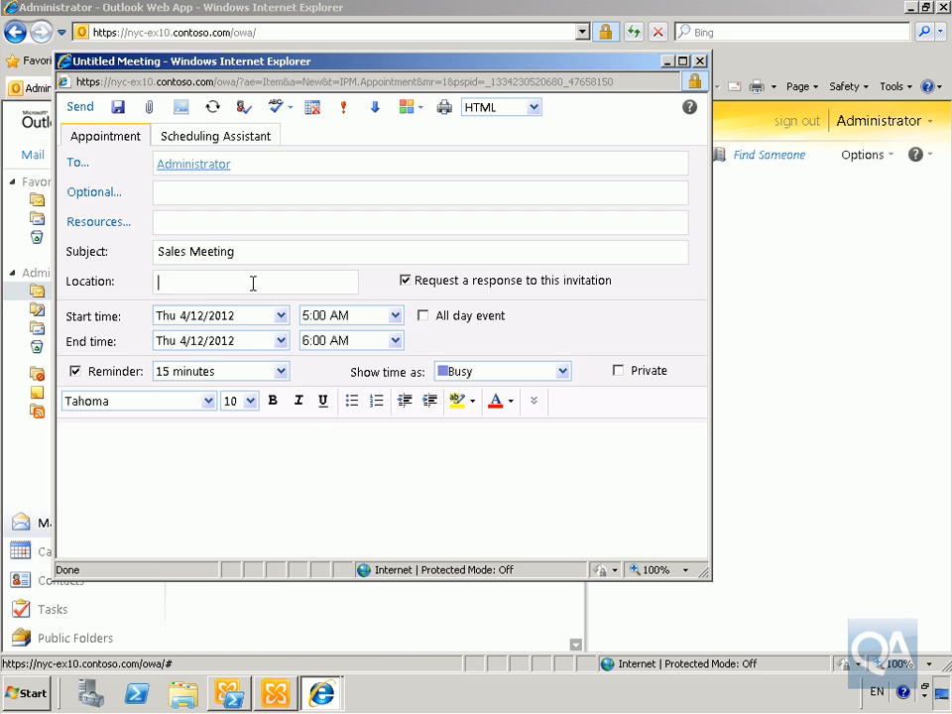
pyautogui.write('Conference Room 1')
# - Add Conference Room 1 from the All Rooms address list as the meeting's room using the Scheduling Assistant, and send the request
pyautogui.click(228, 139)
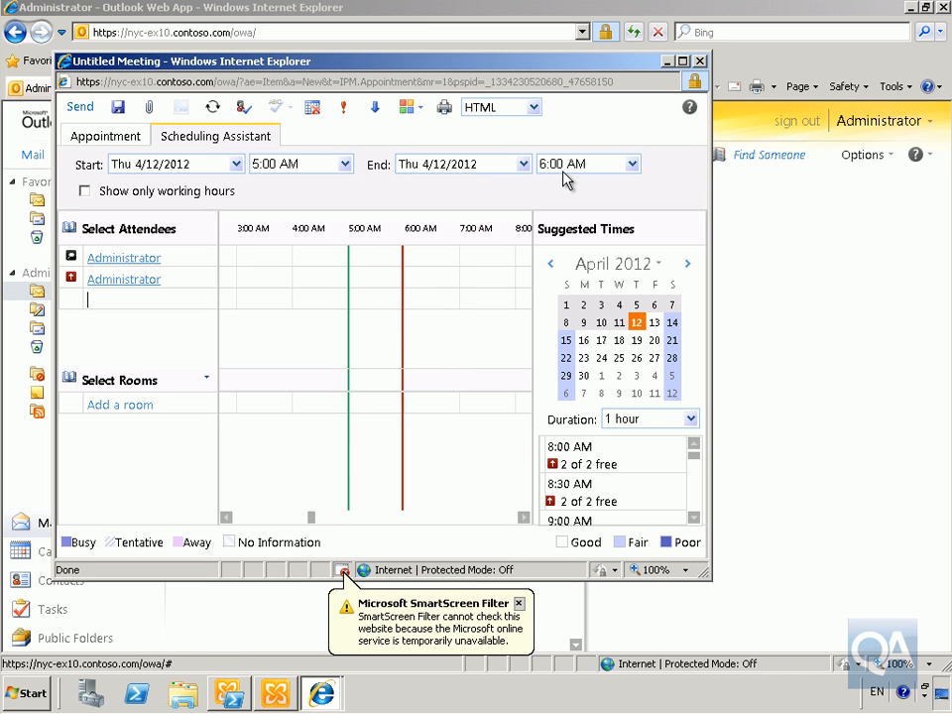
pyautogui.click(205, 385)
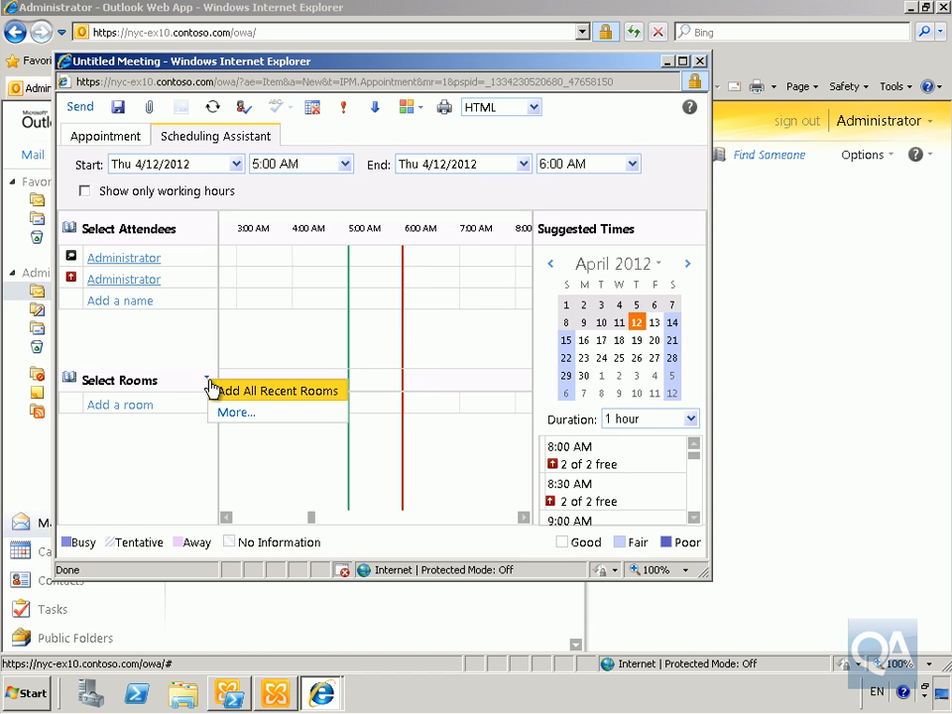
pyautogui.click(221, 404)
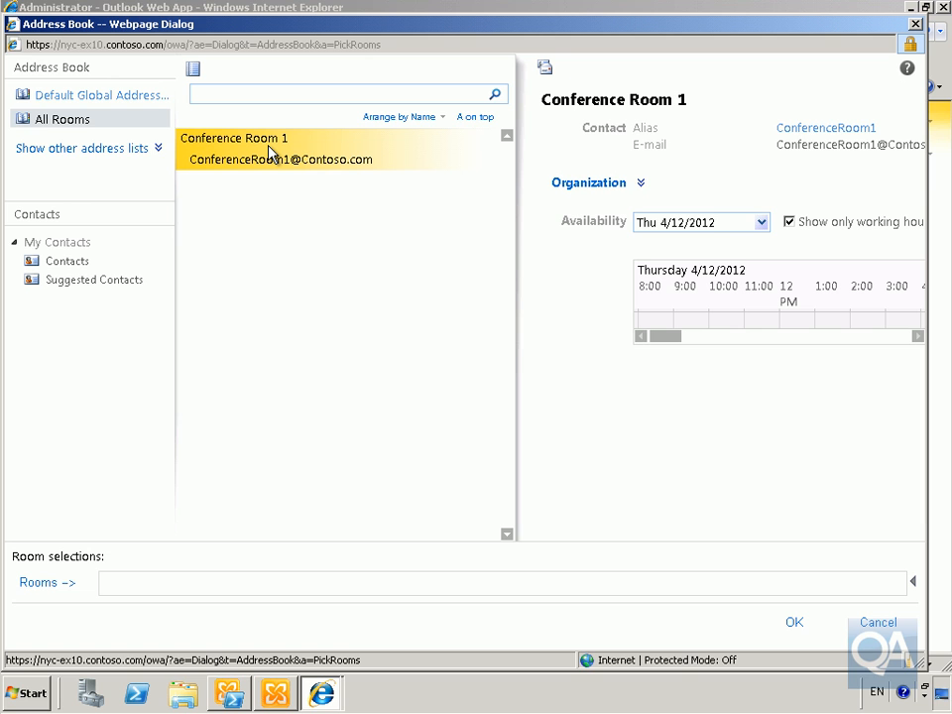
pyautogui.doubleClick(270, 152)
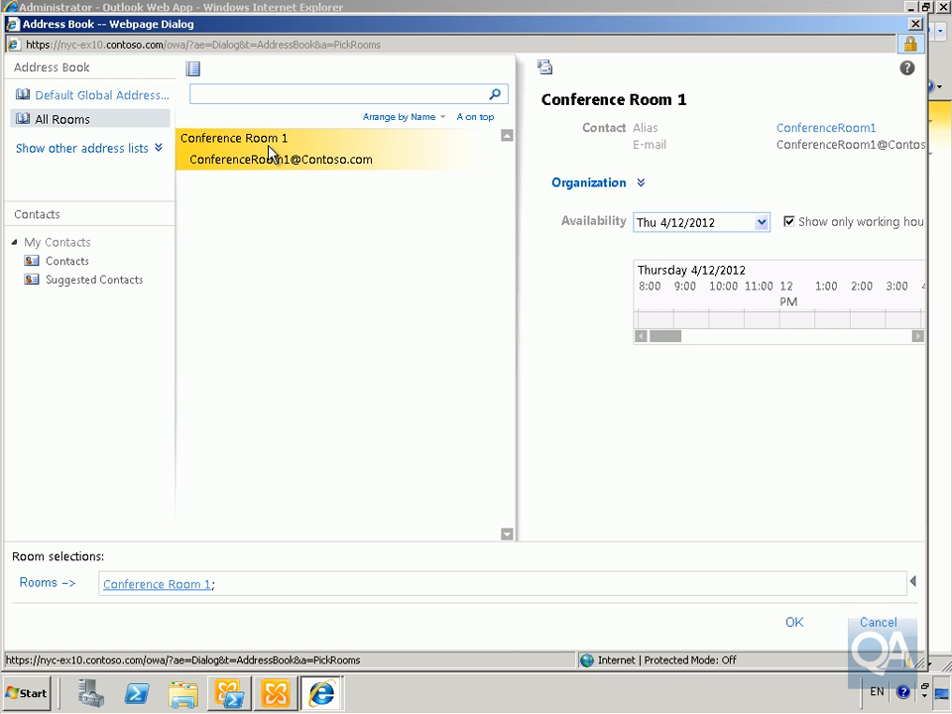
pyautogui.click(811, 627)
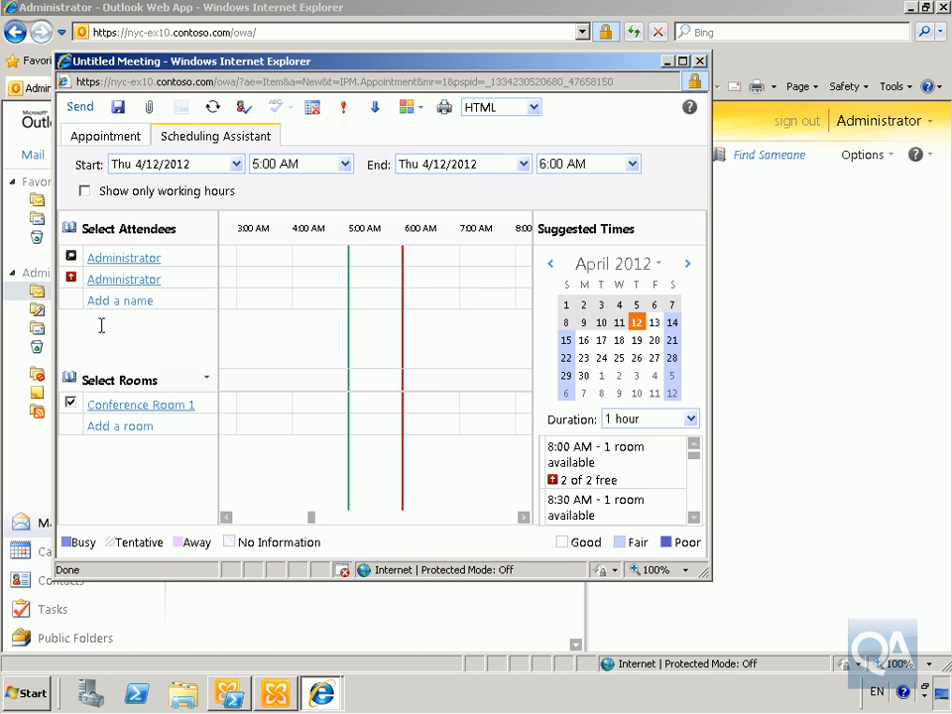
pyautogui.click(81, 109)
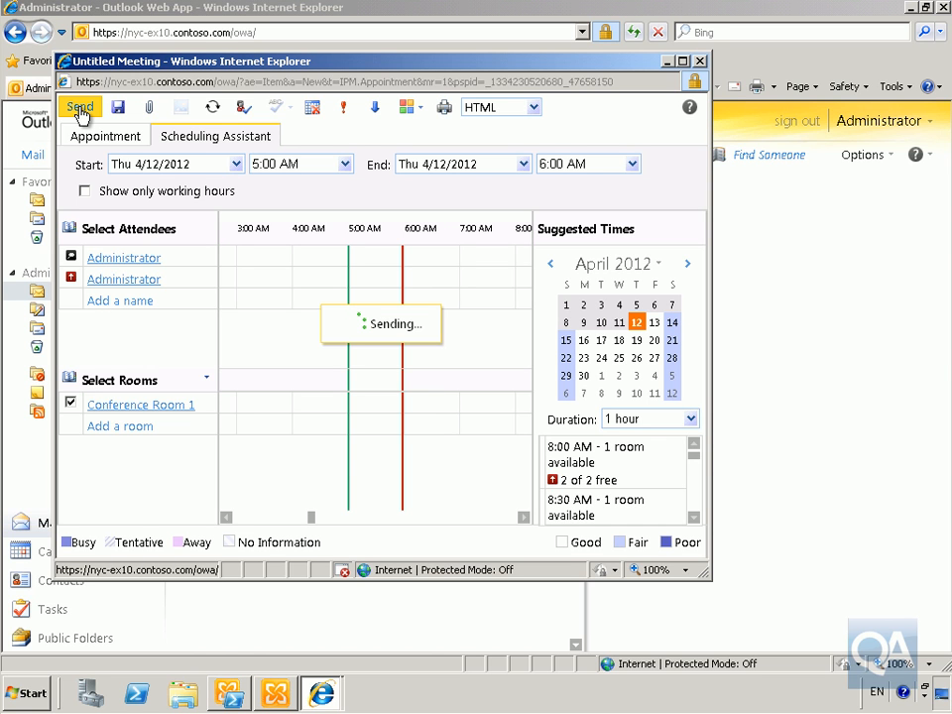